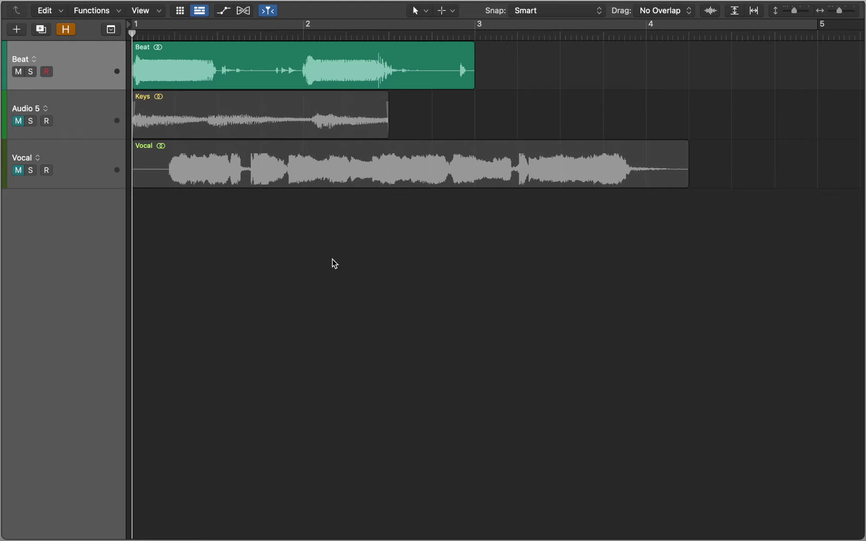
- Set the cycle range to the length of the Beat region and play it back from the start
click(274, 83)
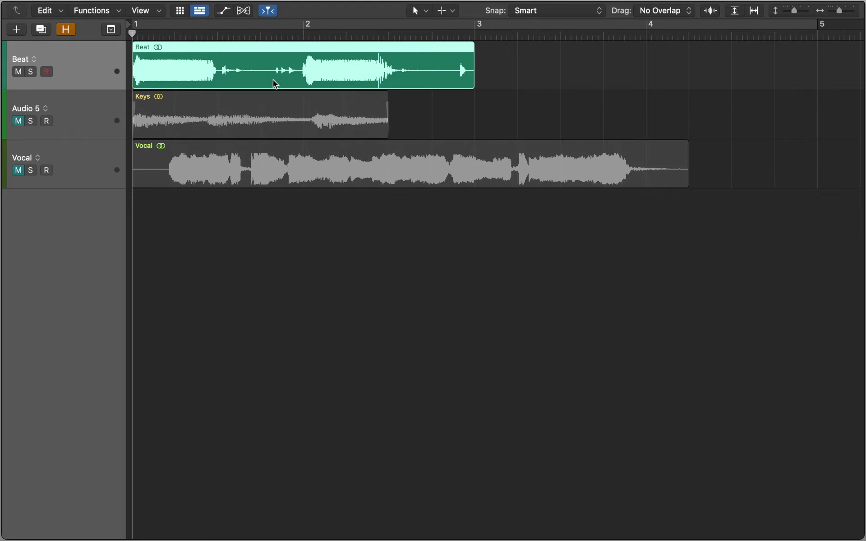
key(super+u)
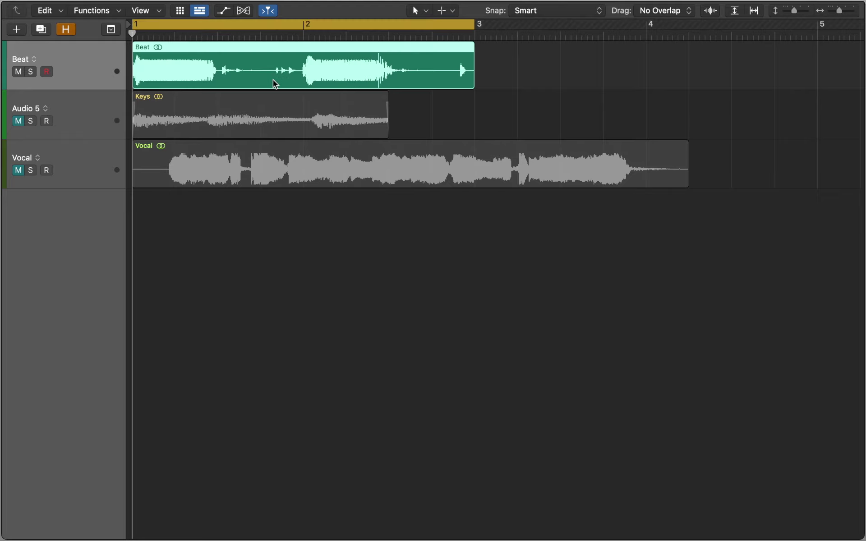
key(space)
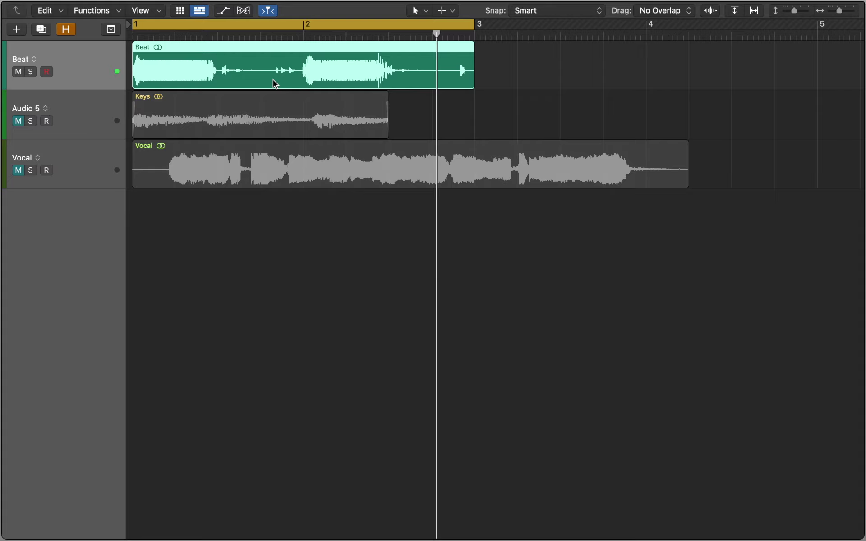
key(Return)
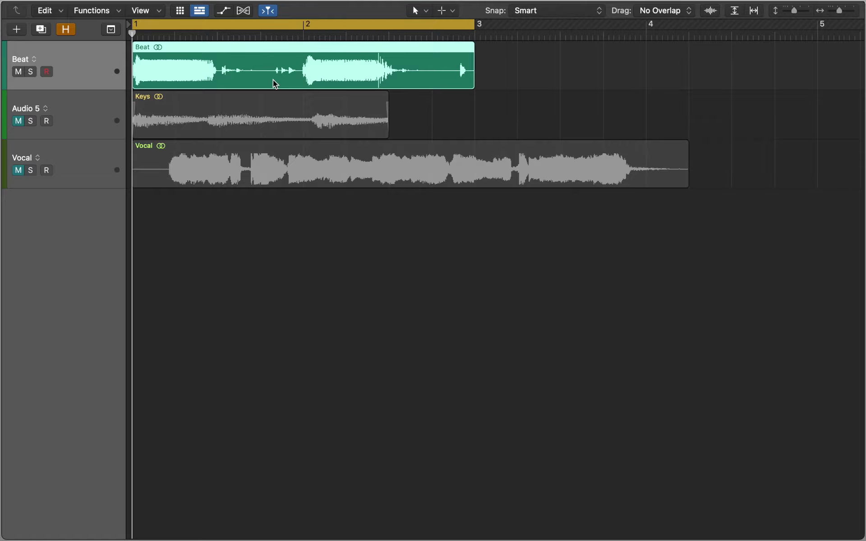
- Enable Flex for the Beat region in the audio track editor and add flex markers around the small hits after beat 3 of bar 1
double_click(273, 80)
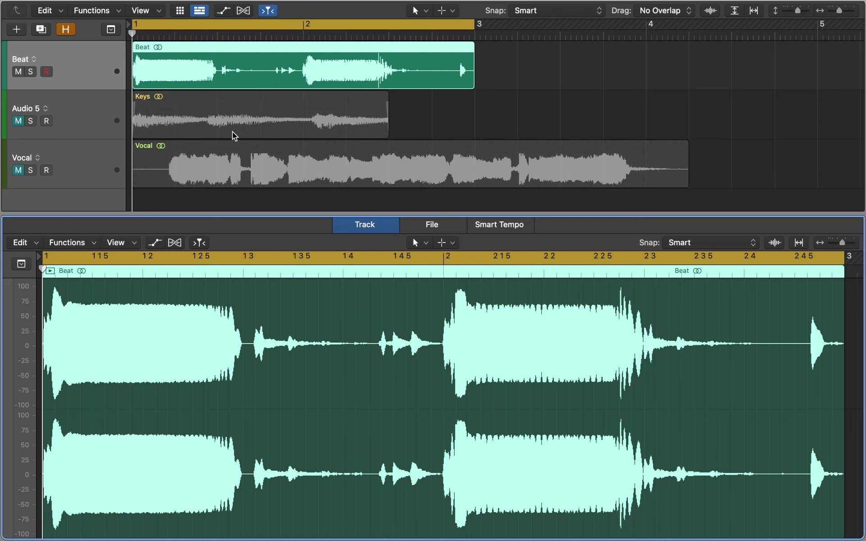
click(175, 242)
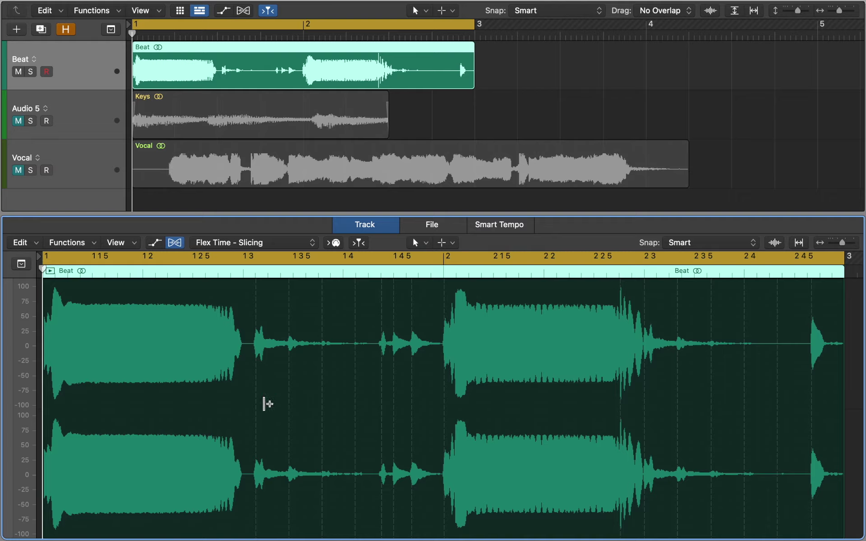
click(289, 433)
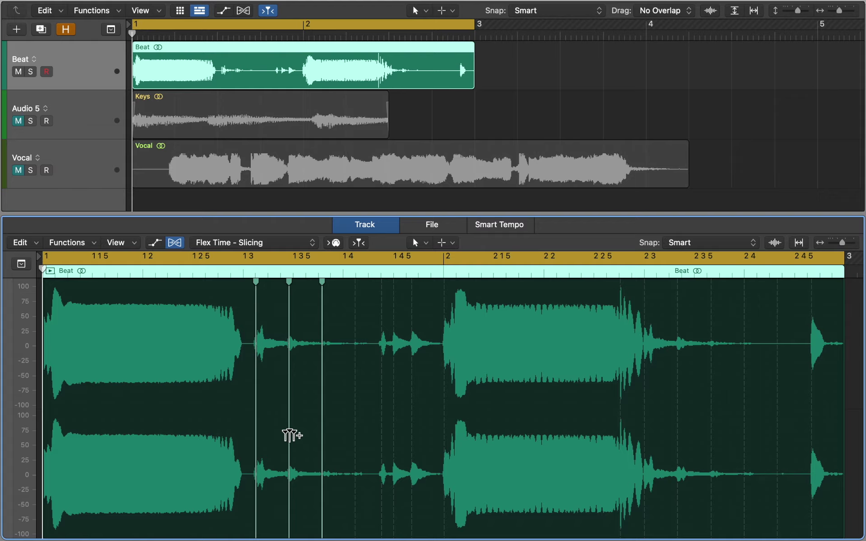
- Try shifting the middle flex marker and undo it, then stretch the third marker toward bar 2 and delete that marker
mouse_move(288, 396)
mouse_down()
mouse_move(268, 397)
mouse_move(309, 399)
mouse_up()
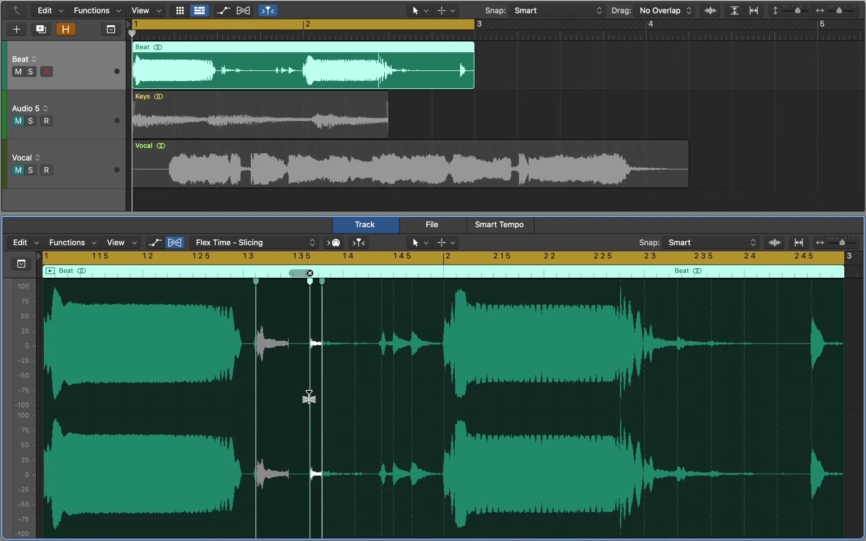
key(ctrl+z)
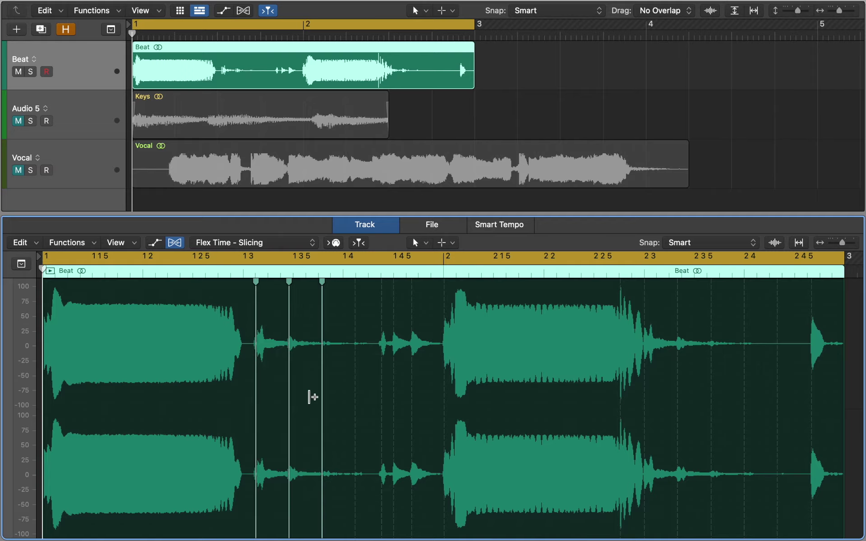
drag(321, 382, 437, 389)
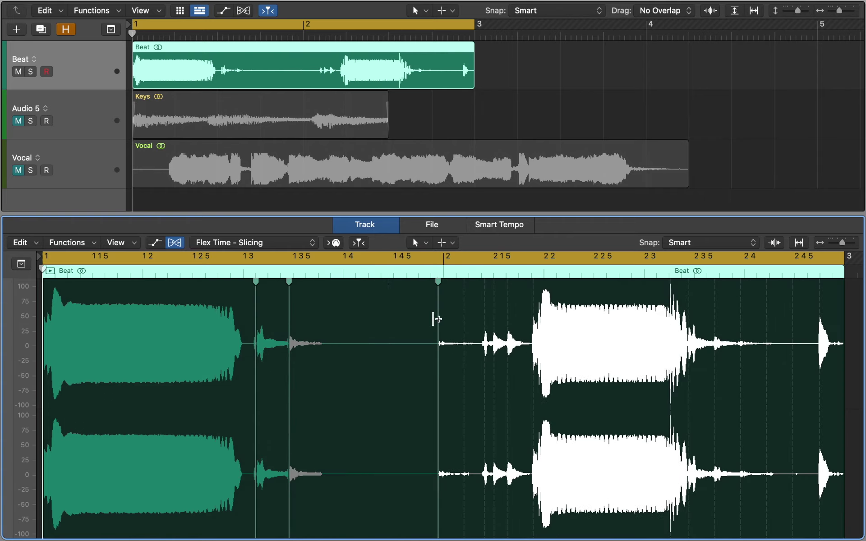
click(438, 273)
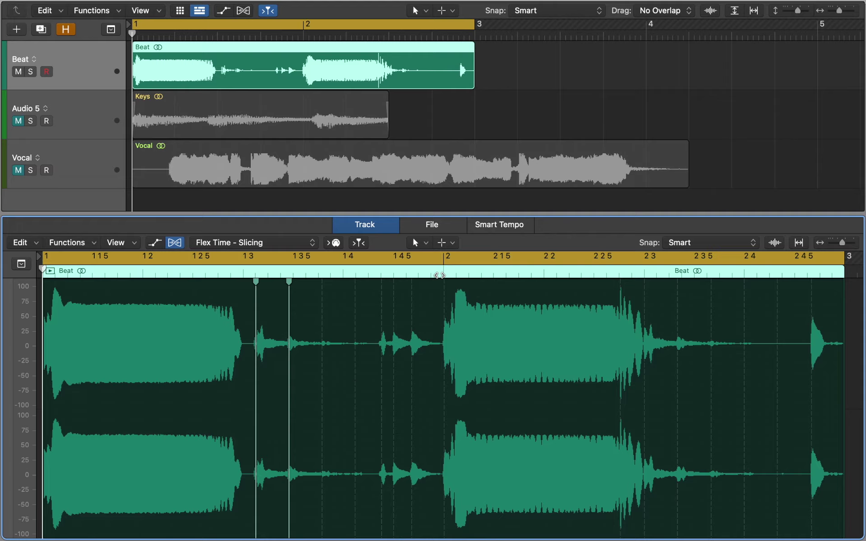
- Add a flex marker at the end of the first kick, pull the following hit slightly earlier to just before beat 3, and play the result
click(232, 289)
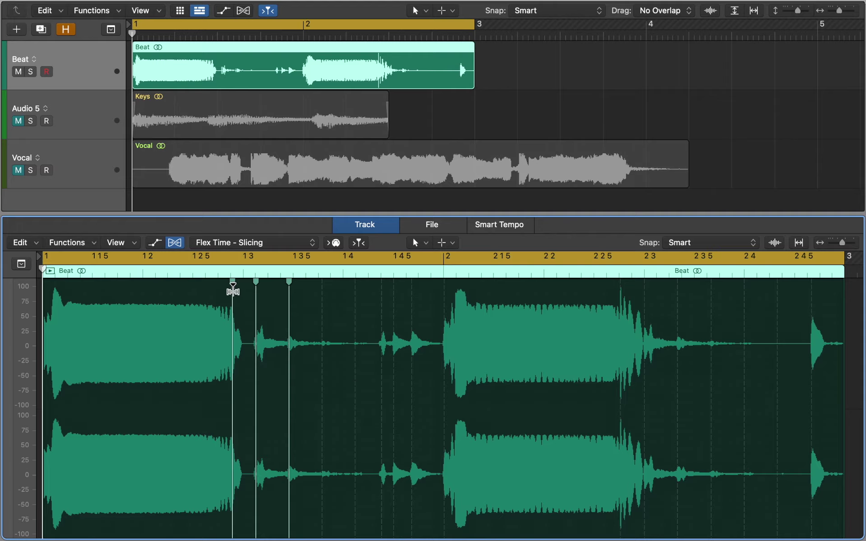
drag(253, 313, 244, 315)
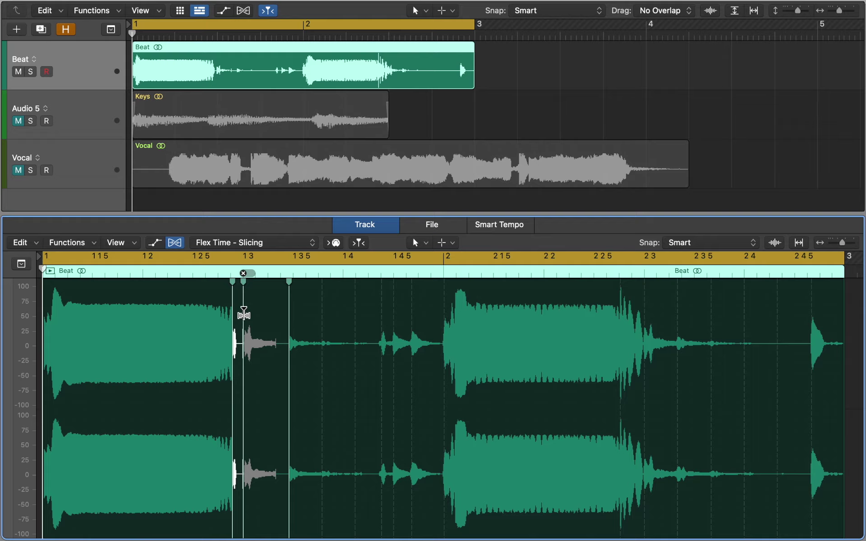
key(space)
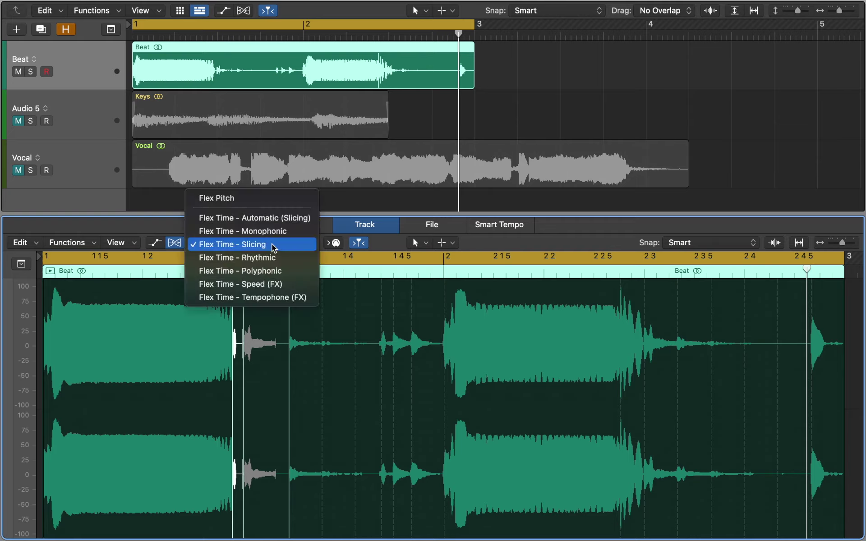
- Try Flex Time - Rhythmic by stretching the small hit past beat 4, then restore the marker position and the Slicing mode
click(270, 244)
click(270, 258)
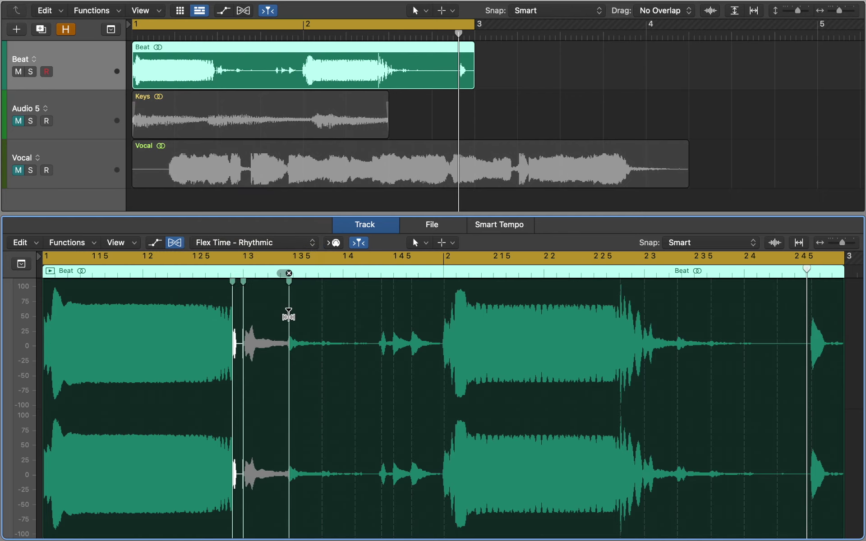
drag(288, 317, 383, 337)
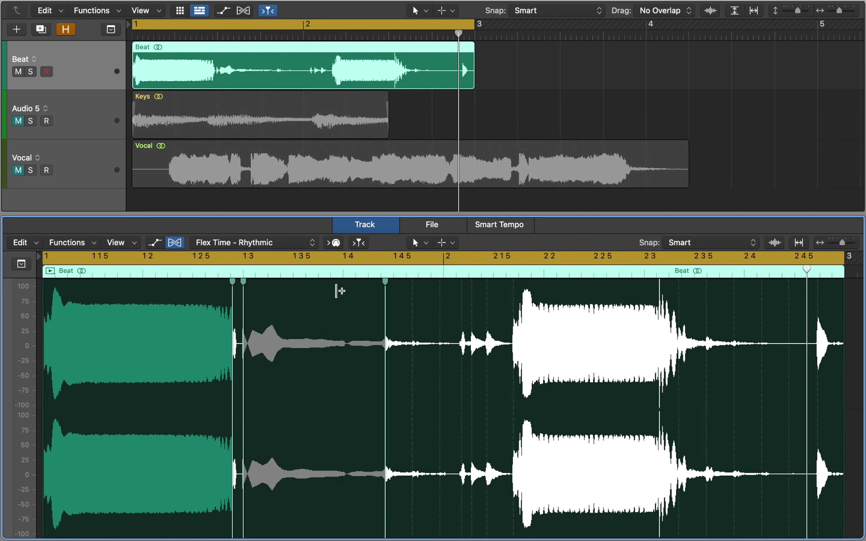
click(310, 243)
click(304, 232)
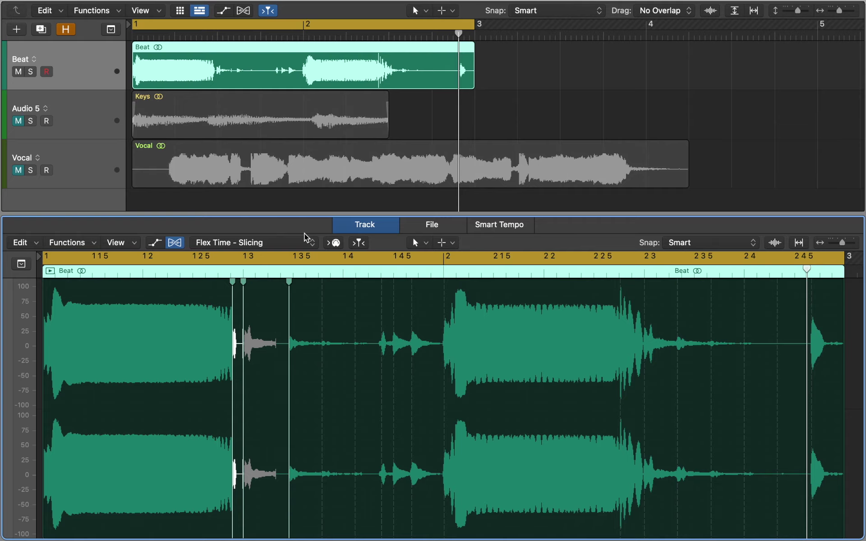
- Close the Beat region's editor, unmute the Keys region's track and play it with the beat from the start
key(e)
click(289, 126)
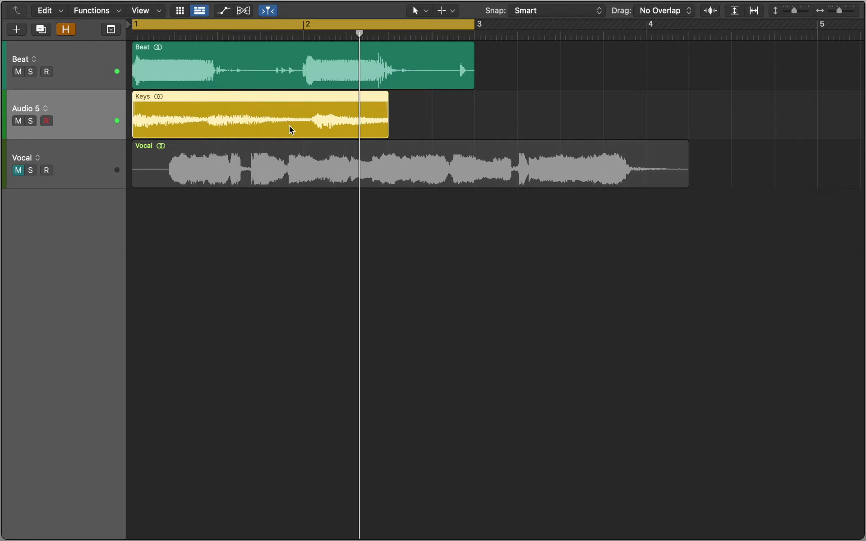
key(Return)
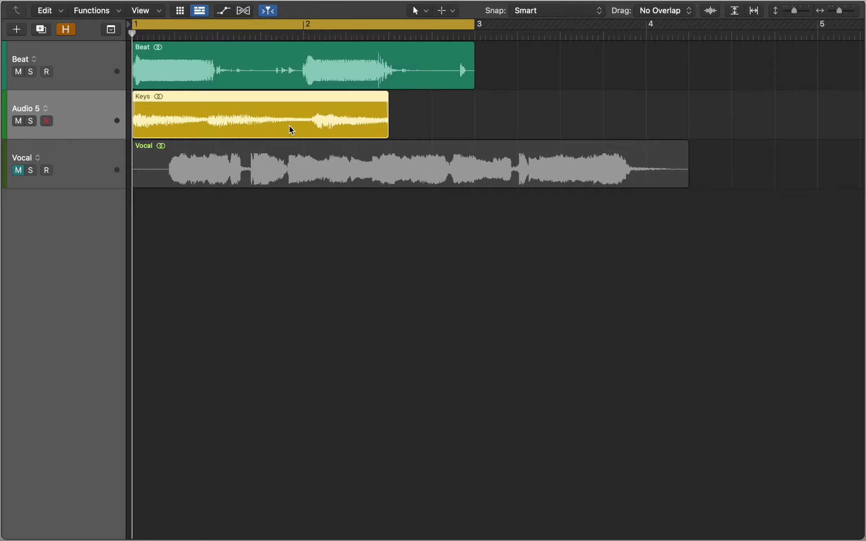
- Enable Flex for the Keys region in the audio track editor and set its mode to Flex Time - Polyphonic
key(e)
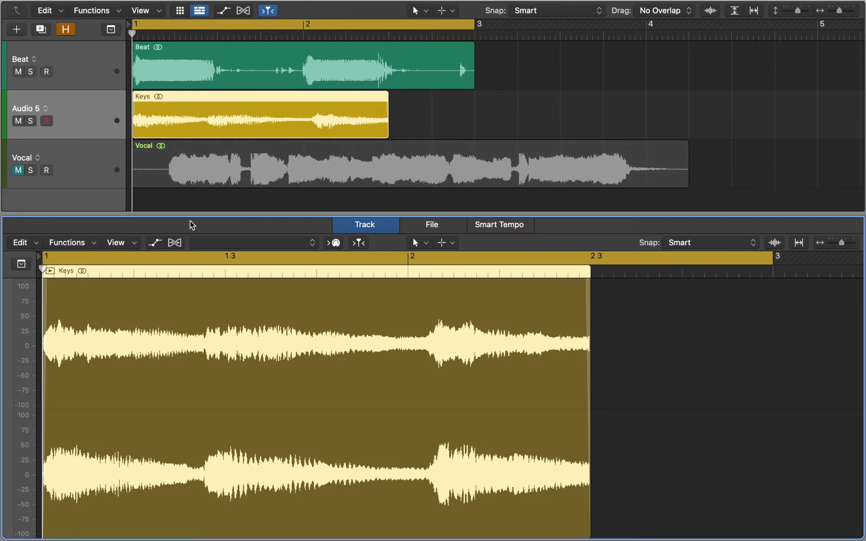
click(179, 244)
click(201, 244)
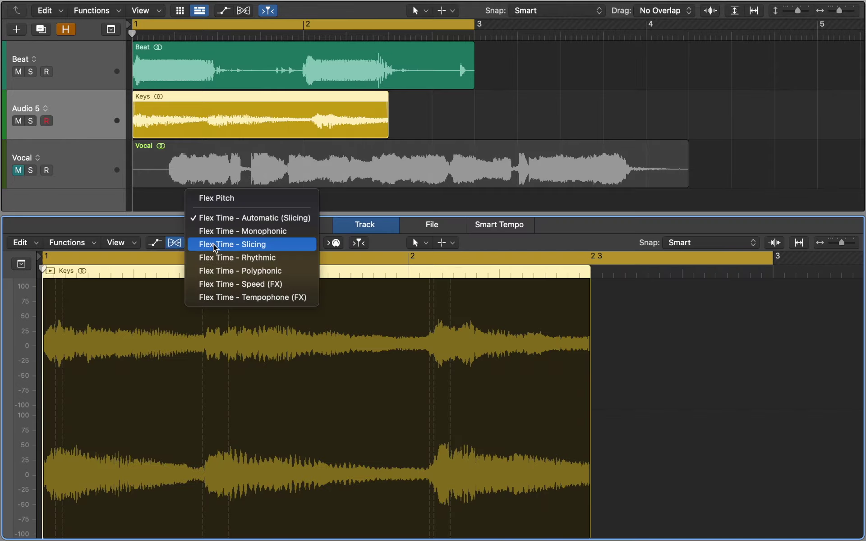
click(213, 271)
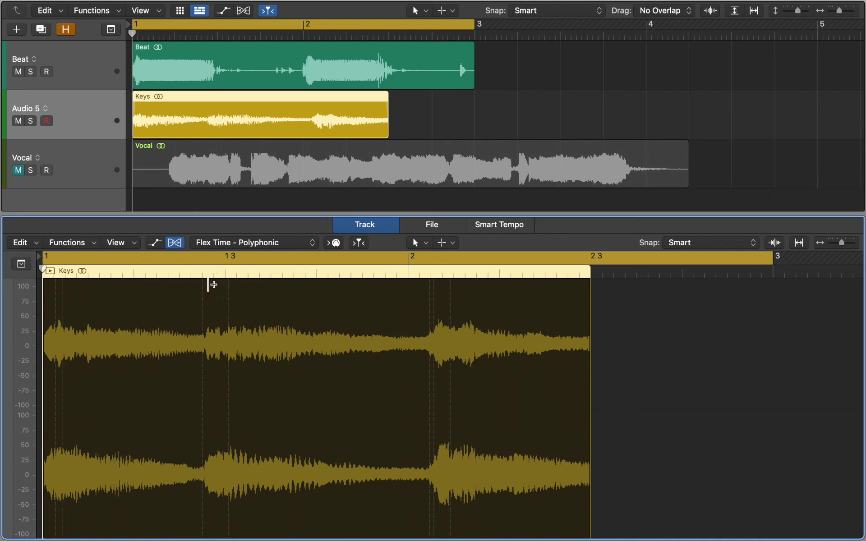
- Add flex markers at the second and third chords of the Keys region, align them to 1 3 and bar 2, and play the result
click(203, 303)
drag(203, 311, 225, 315)
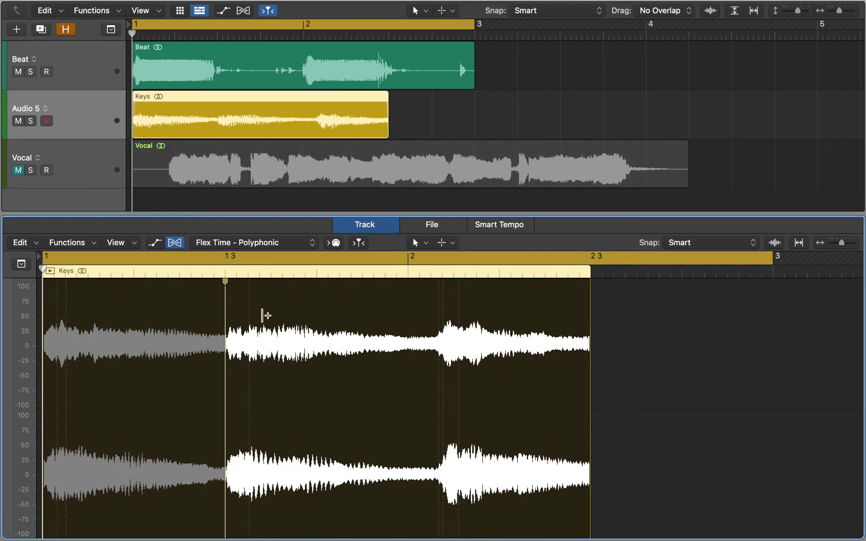
click(439, 322)
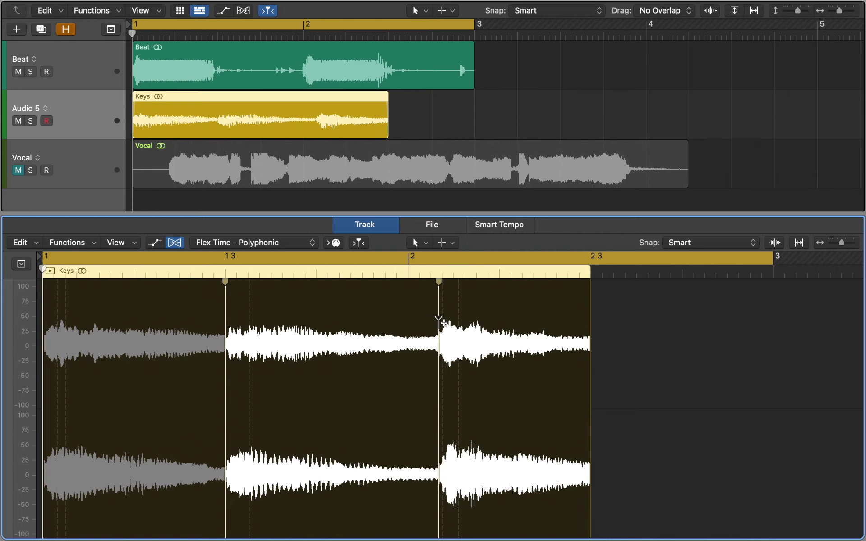
drag(438, 322, 409, 322)
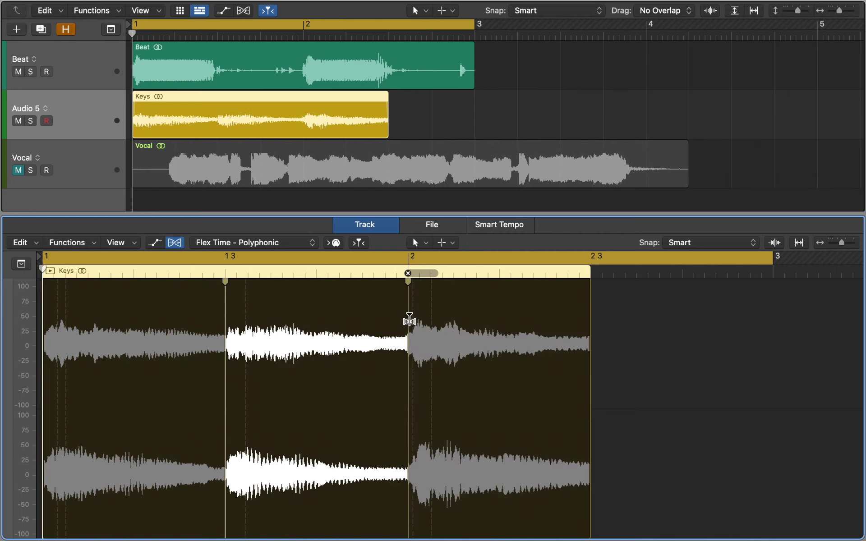
key(space)
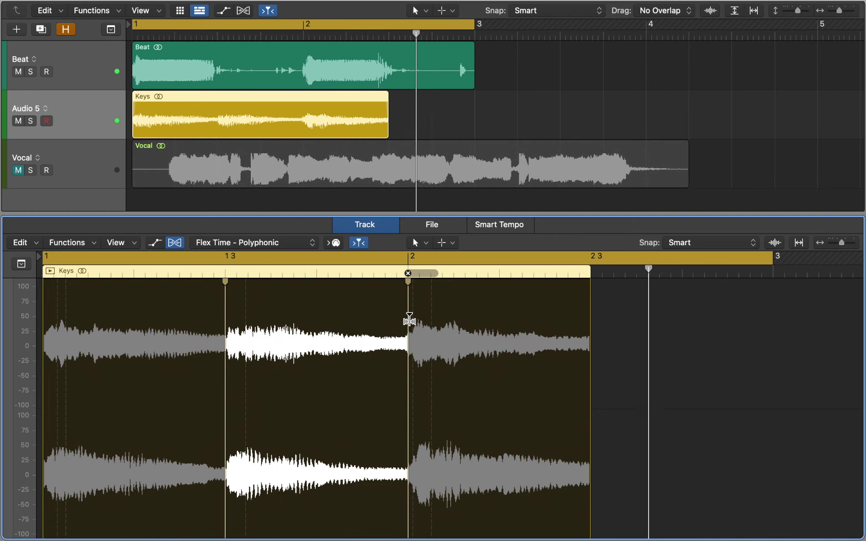
- Change the Keys region's flex mode to Flex Time - Speed (FX) and play it back
click(307, 245)
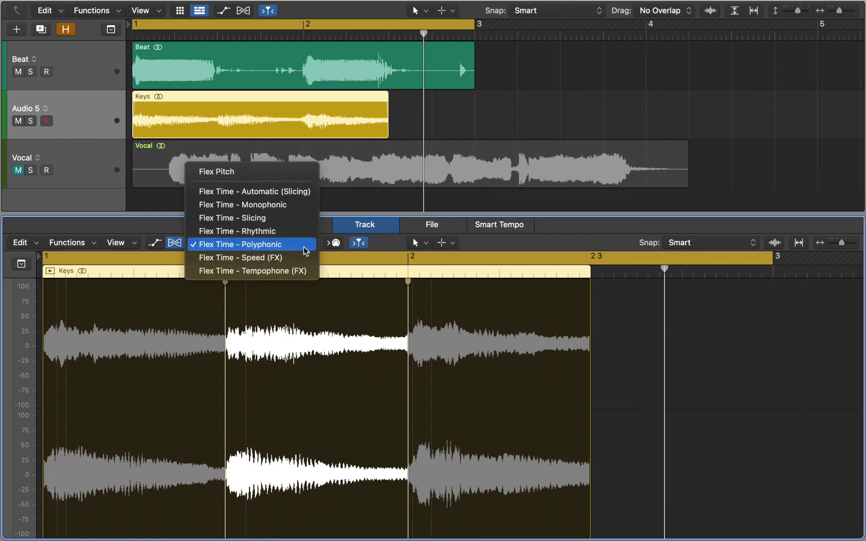
click(299, 257)
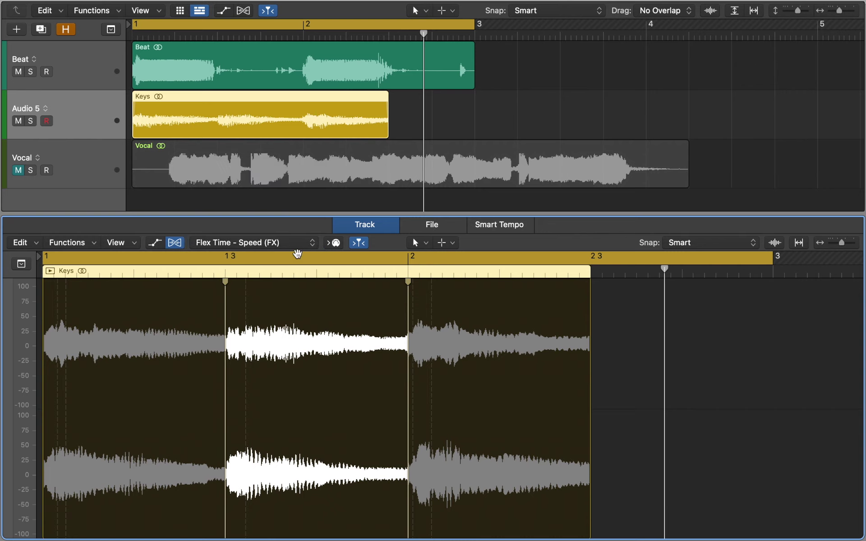
key(space)
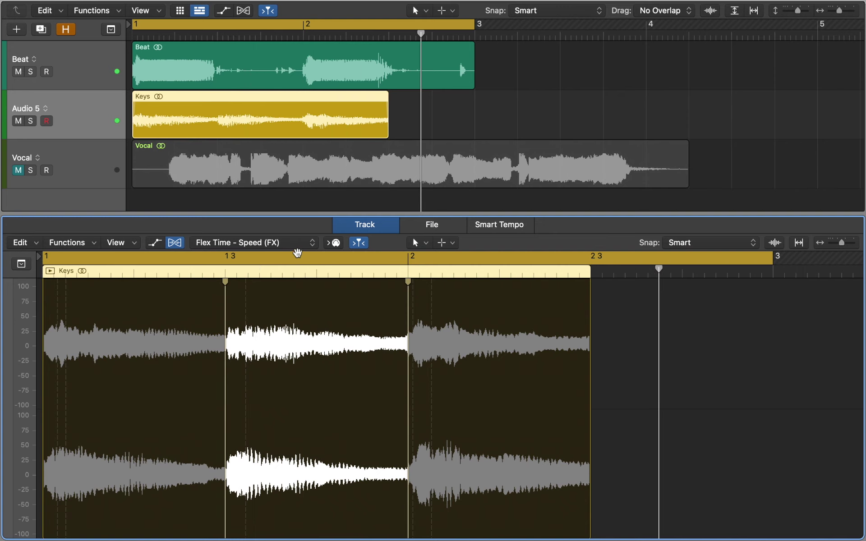
- Close the Keys region's editor, unmute the Vocal track, and play all three tracks together from the start
key(e)
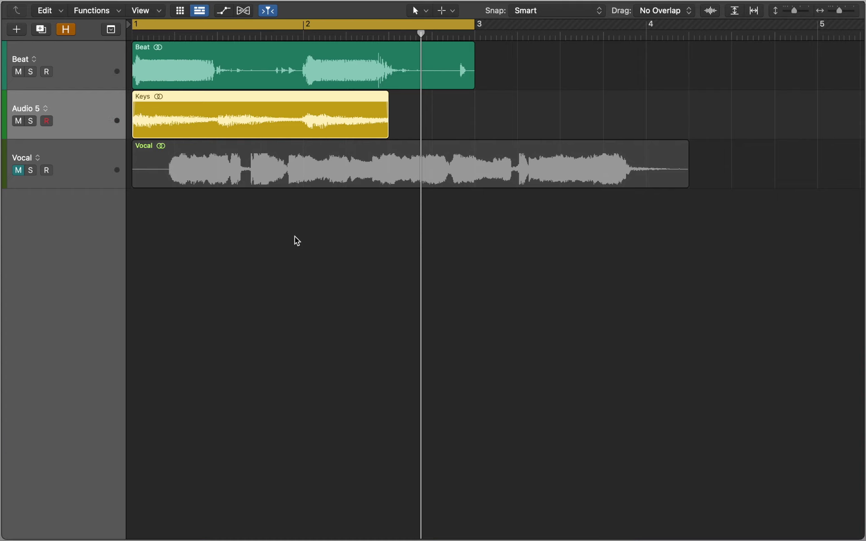
click(291, 182)
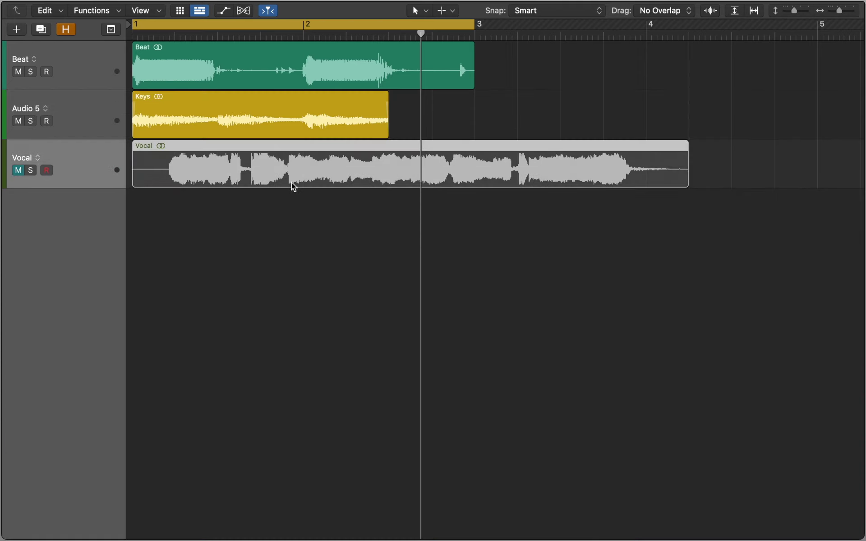
key(ctrl+m)
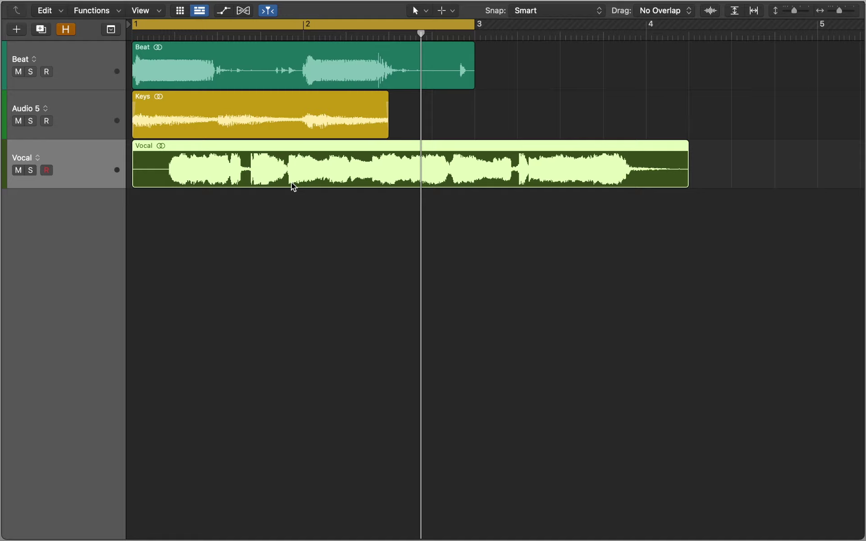
key(Return)
key(space)
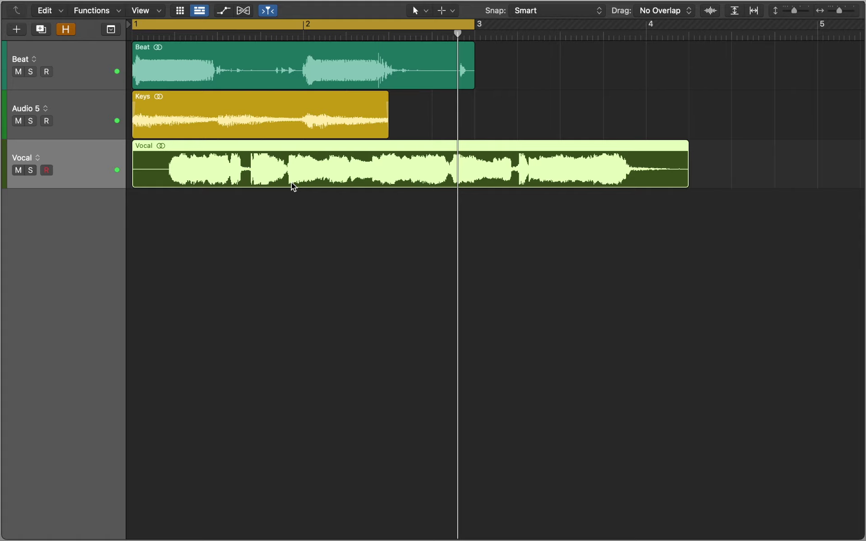
key(Return)
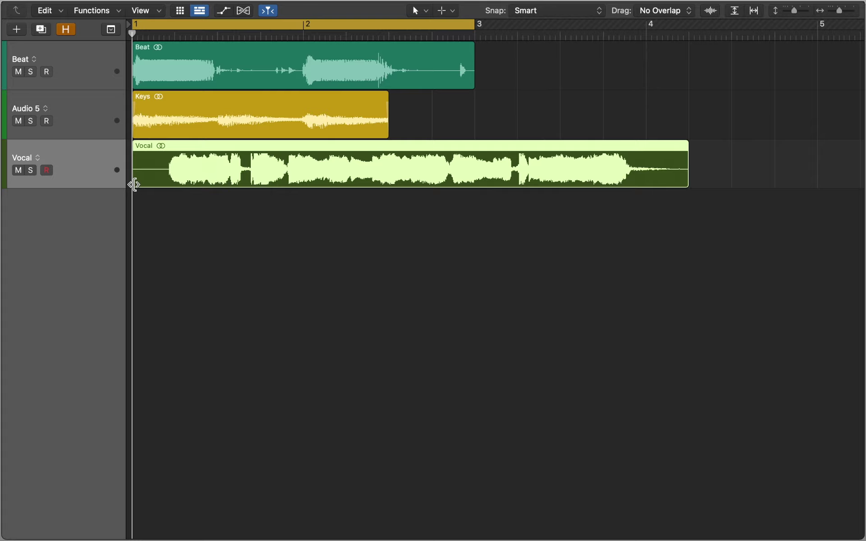
- Trim the Vocal region's start and end so that it runs from bar 1 to bar 2, and open it in the audio track editor
drag(133, 186, 289, 196)
drag(533, 184, 303, 175)
double_click(303, 175)
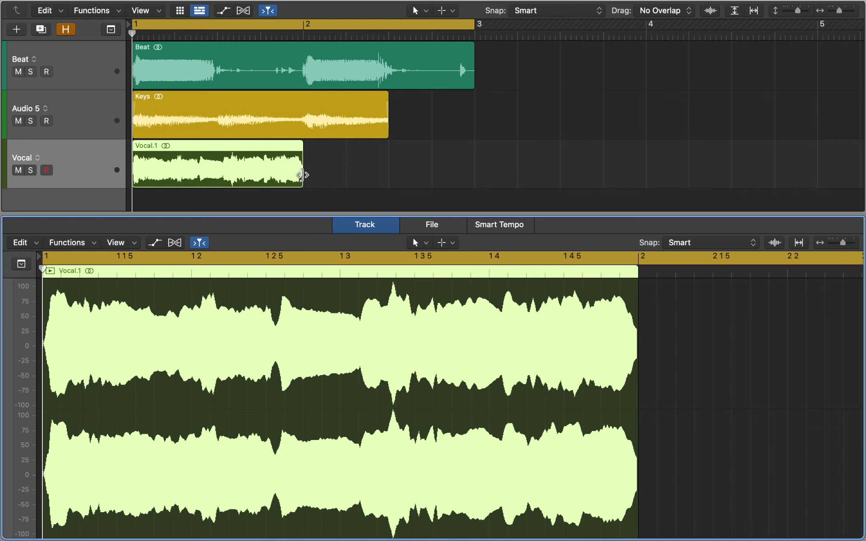
- Enable Flex for the Vocal region in the audio track editor and set its flex mode to Flex Time - Monophonic
click(175, 243)
click(208, 245)
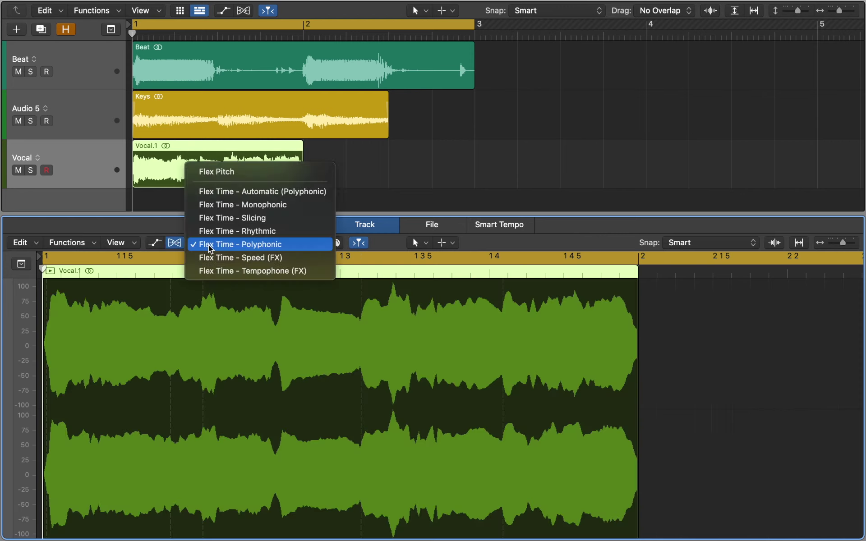
click(220, 208)
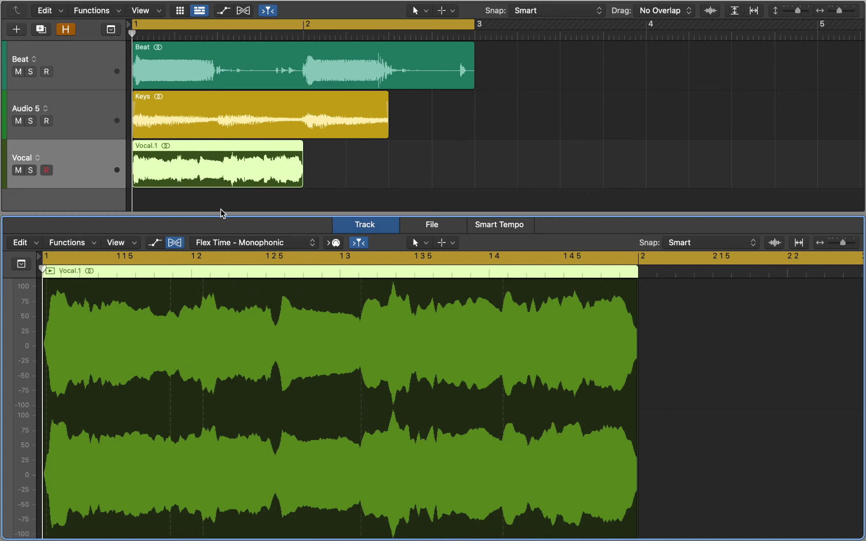
- Add flex markers at the Vocal region's transients near beats 2, 3 and 4, align them to 1 2, 1 3 and 1 4, and play the result
click(203, 301)
drag(202, 301, 192, 301)
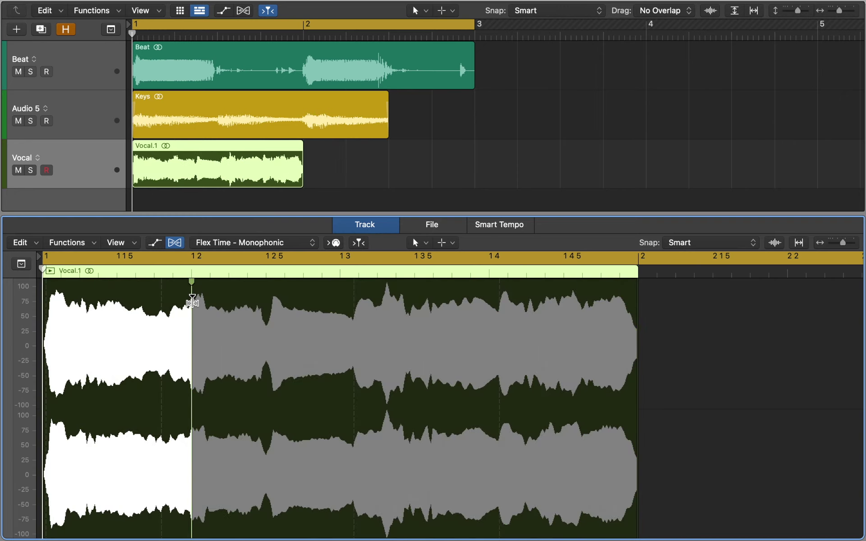
click(354, 303)
drag(353, 303, 340, 303)
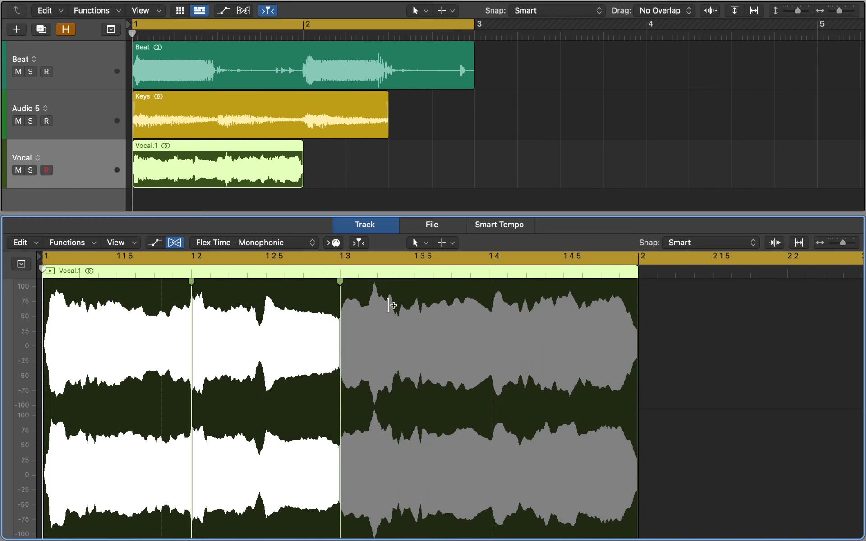
click(489, 302)
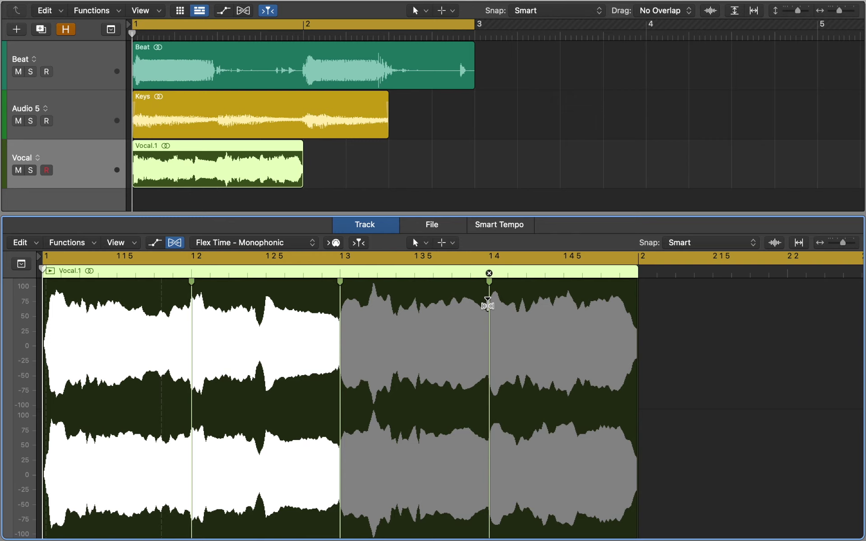
key(space)
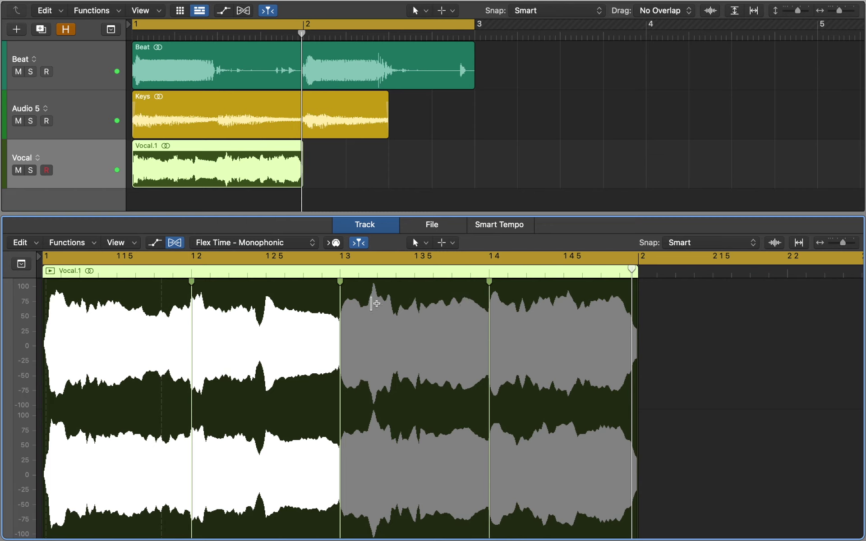
- Add a flex marker between 1 2 and 1 3 and shift it to just before 1 3, move the transient before 1 2 slightly earlier, and play back
click(301, 298)
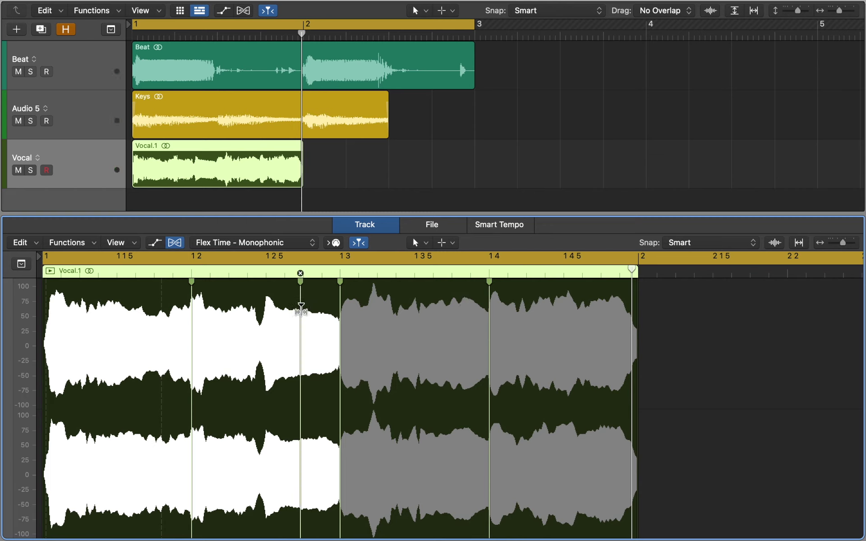
drag(299, 304, 323, 311)
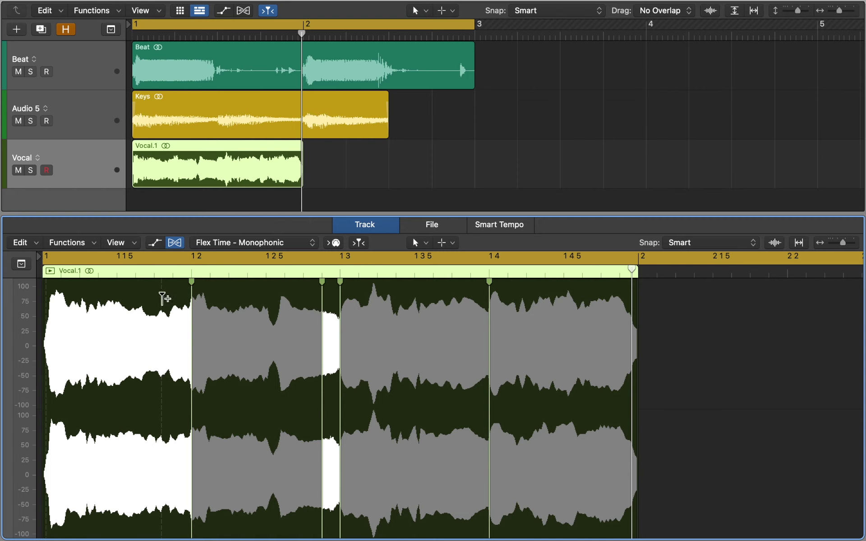
click(162, 300)
drag(161, 303, 156, 305)
key(space)
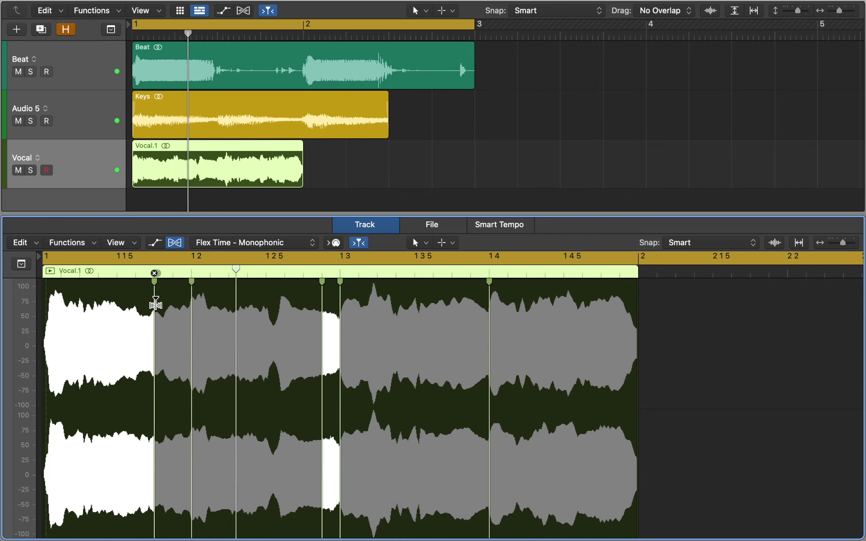